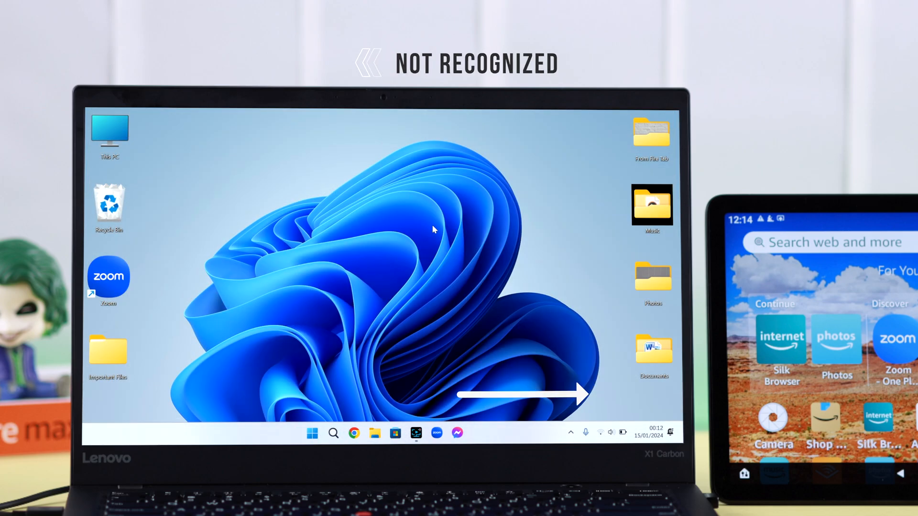
- Bring up This PC with Win+E to look for the tablet among the drives
key("super+e")
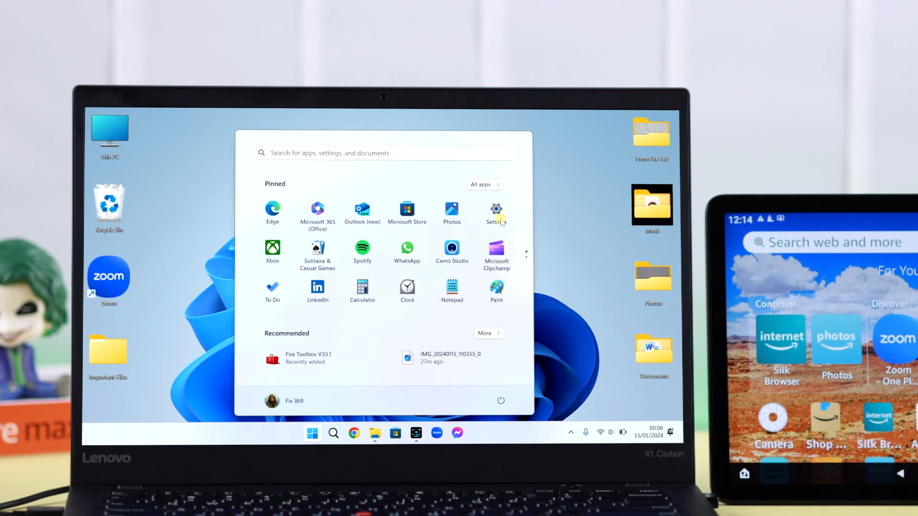
- Check the Windows Update page in Settings, then dismiss the This PC window showing only local drives
left_click(499, 216)
left_click(621, 182)
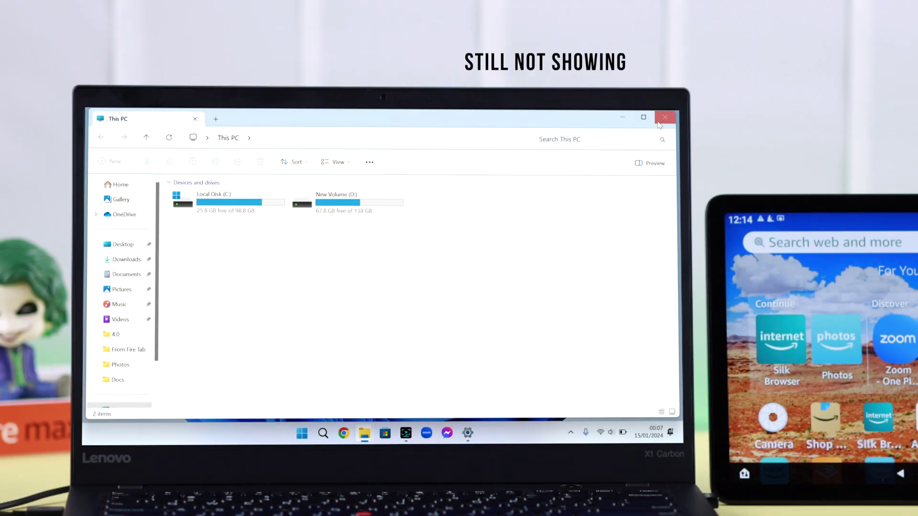
left_click(659, 124)
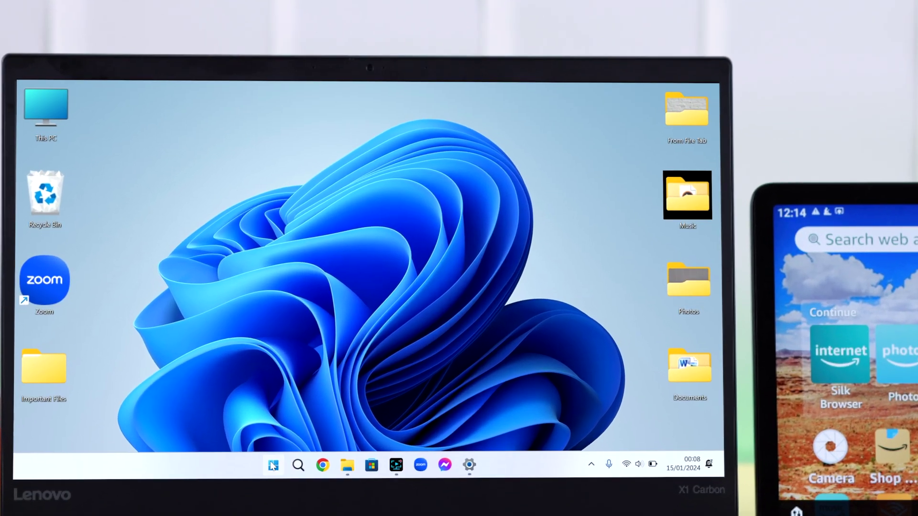
- From Device Manager, auto-search drivers for the UCM-UCSI ACPI Device and confirm the best driver is installed
right_click(273, 465)
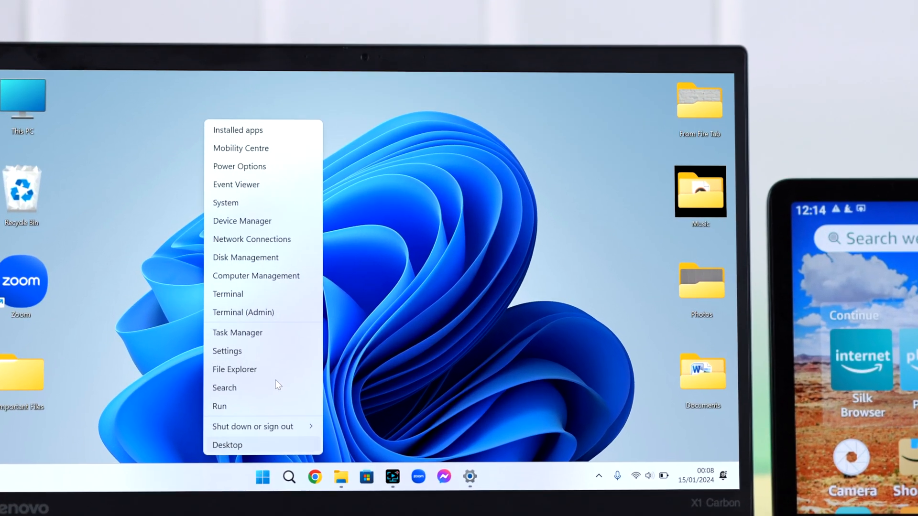
left_click(302, 228)
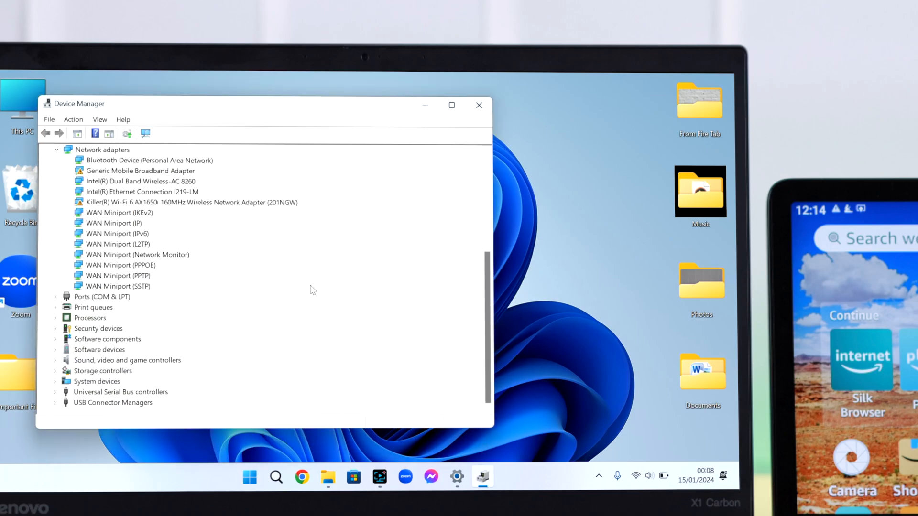
double_click(136, 403)
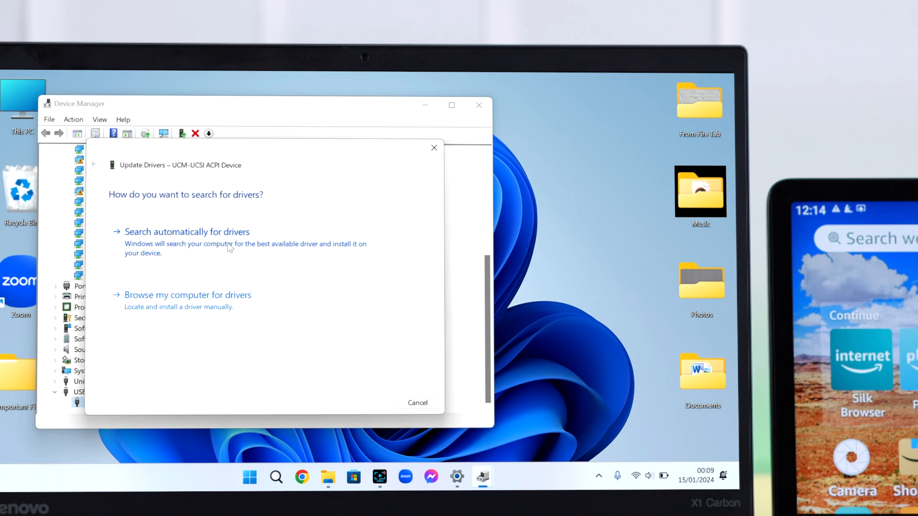
left_click(230, 248)
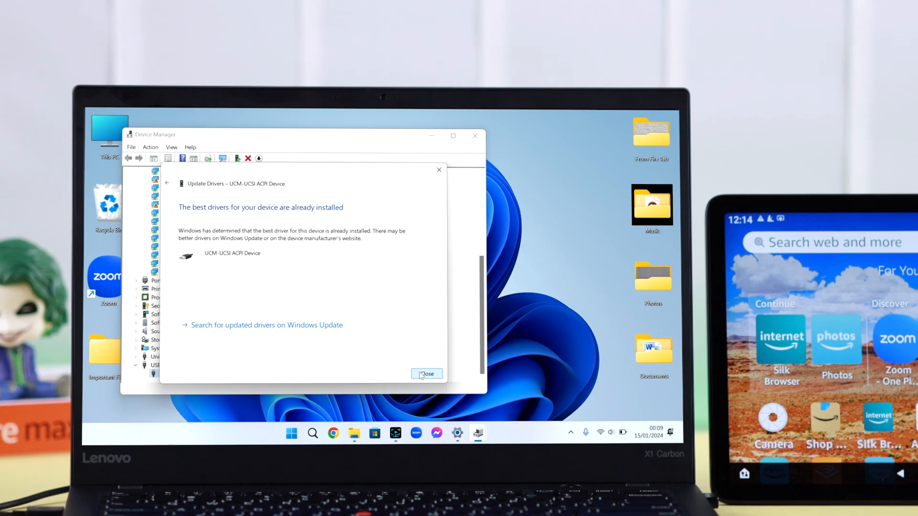
left_click(422, 375)
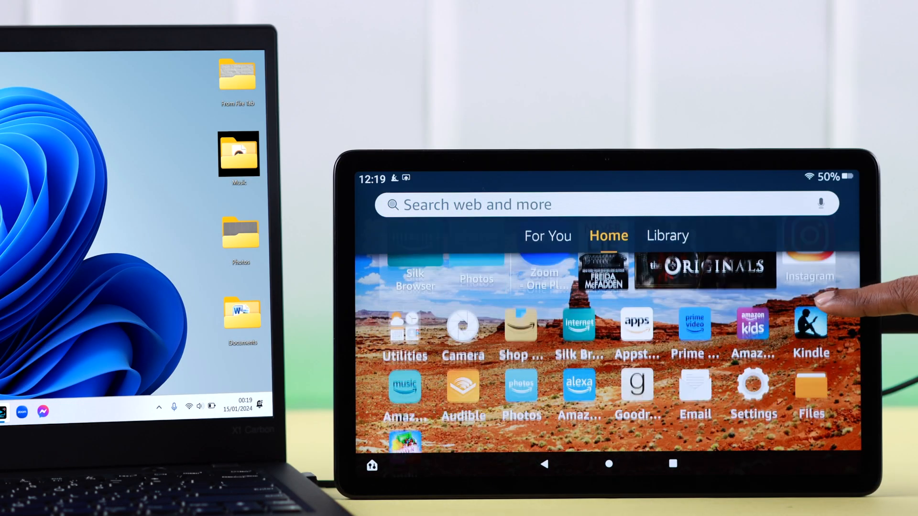
- View About Fire Tablet under Device Options, then go to the Developer Options page
left_click(753, 393)
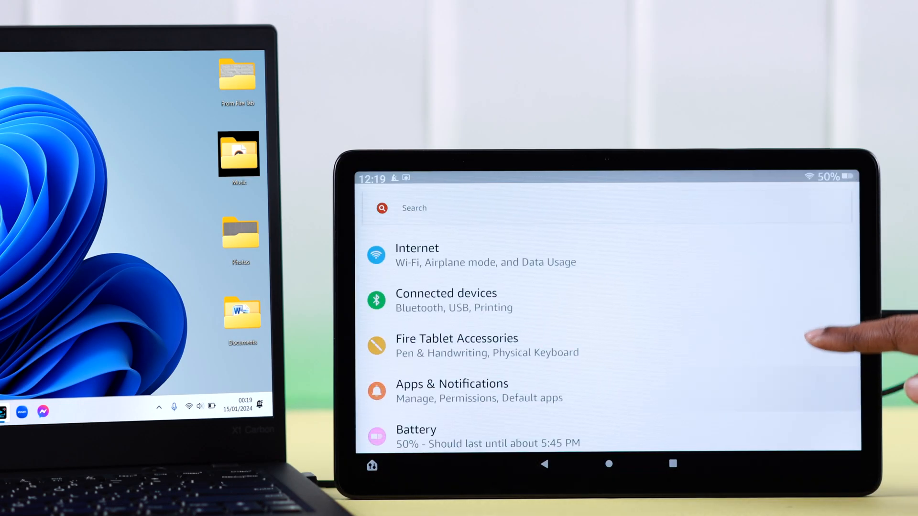
scroll(811, 337, "down", 5)
left_click(818, 338)
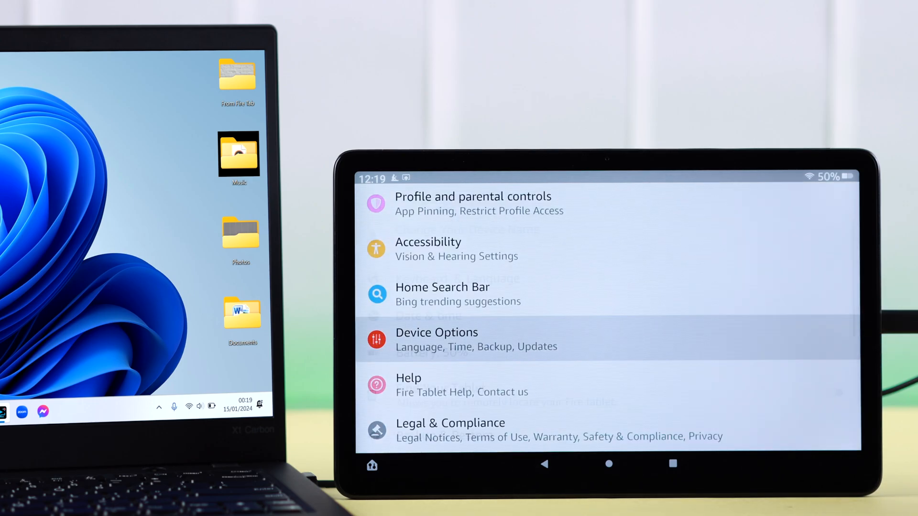
scroll(847, 344, "down", 2)
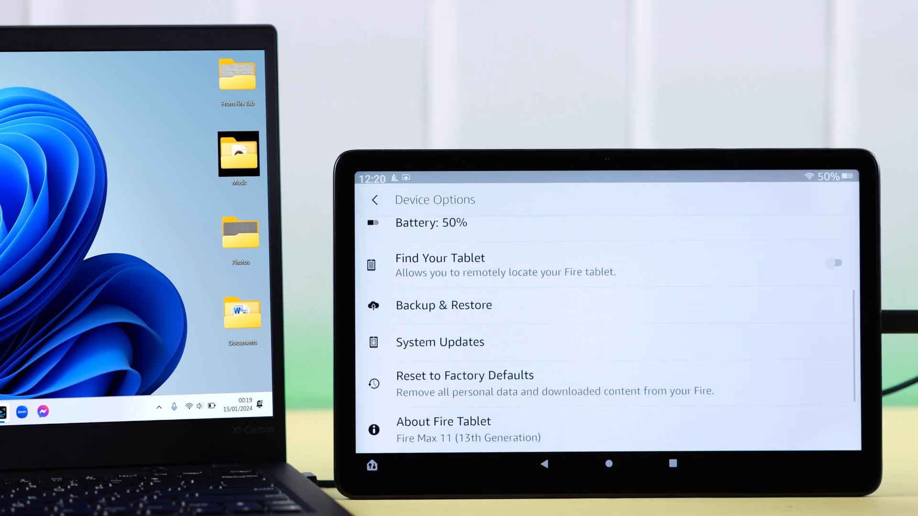
left_click(832, 429)
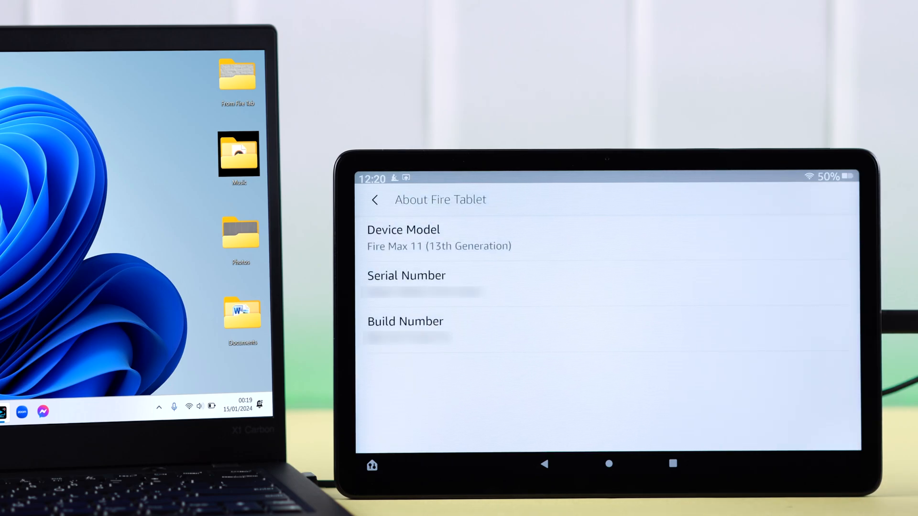
left_click(545, 464)
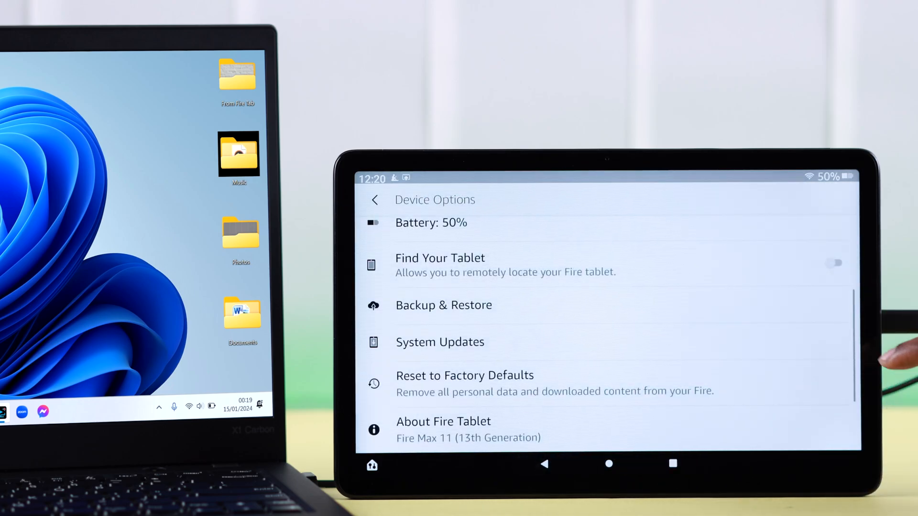
scroll(810, 352, "down", 3)
left_click(819, 396)
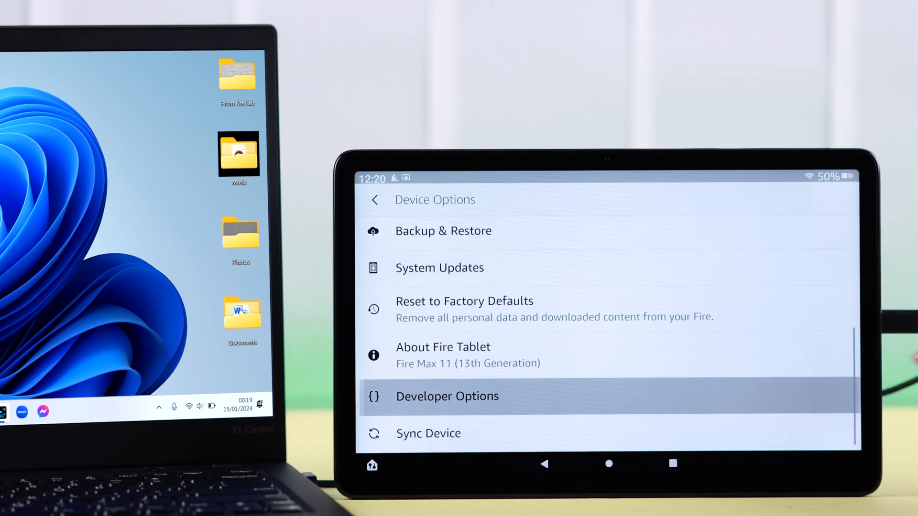
- Switch on developer options and USB debugging with confirmations, then return to the tablet home screen
left_click(835, 231)
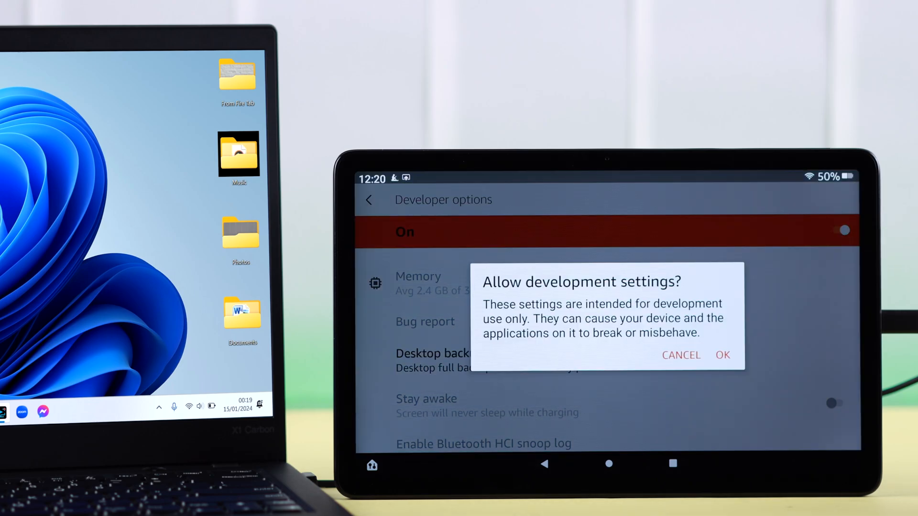
left_click(722, 355)
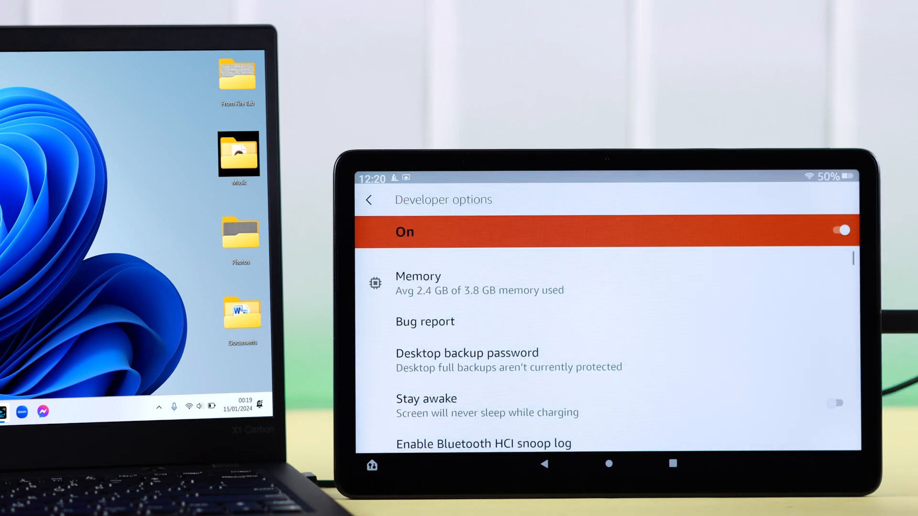
scroll(825, 344, "down", 5)
scroll(824, 345, "down", 3)
scroll(825, 338, "down", 1)
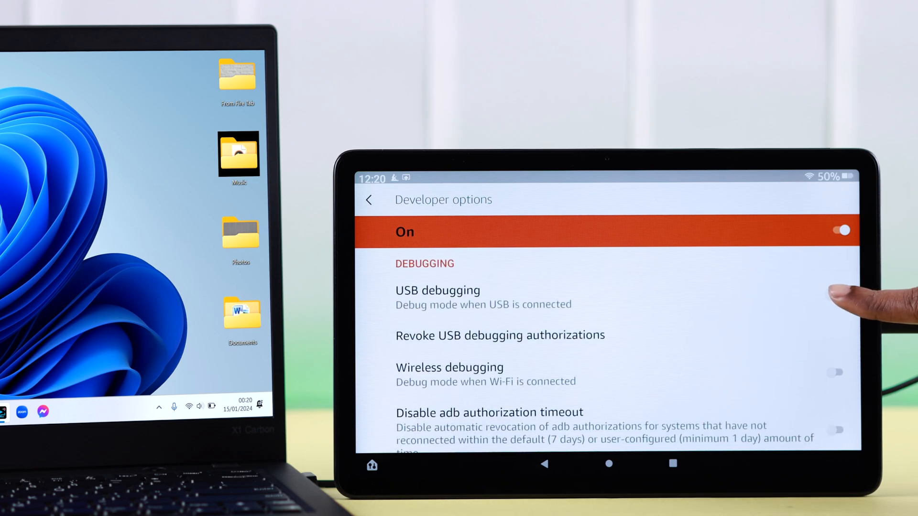
left_click(836, 295)
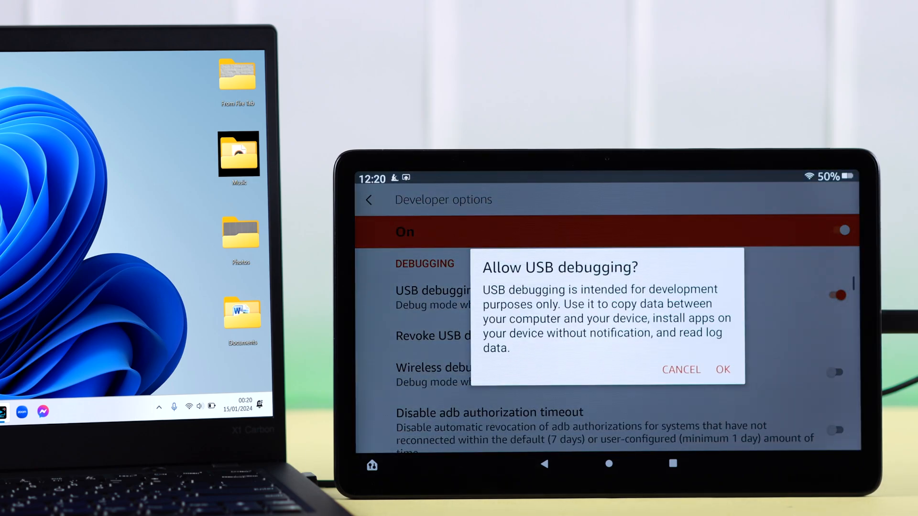
left_click(723, 370)
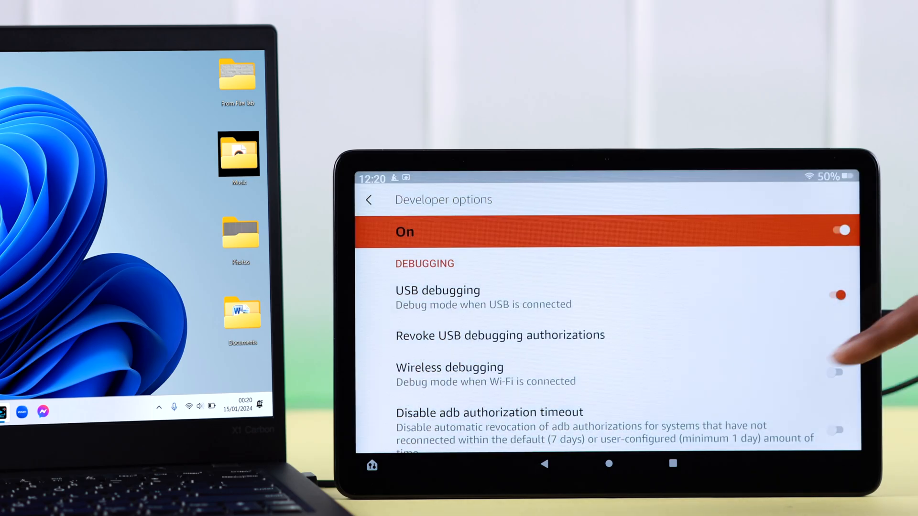
left_click(609, 464)
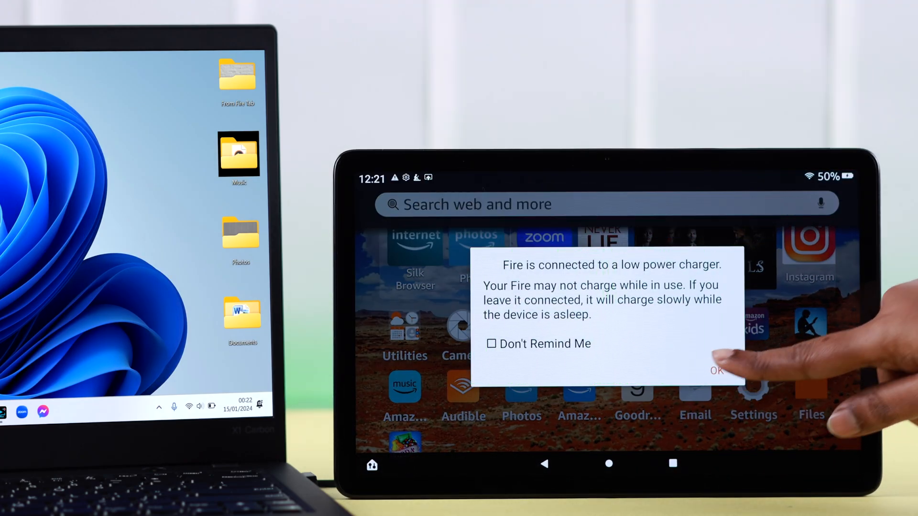
- Dismiss the low-power charger notice and turn USB debugging off via its notification
left_click(717, 370)
left_click_drag(771, 176, 829, 266)
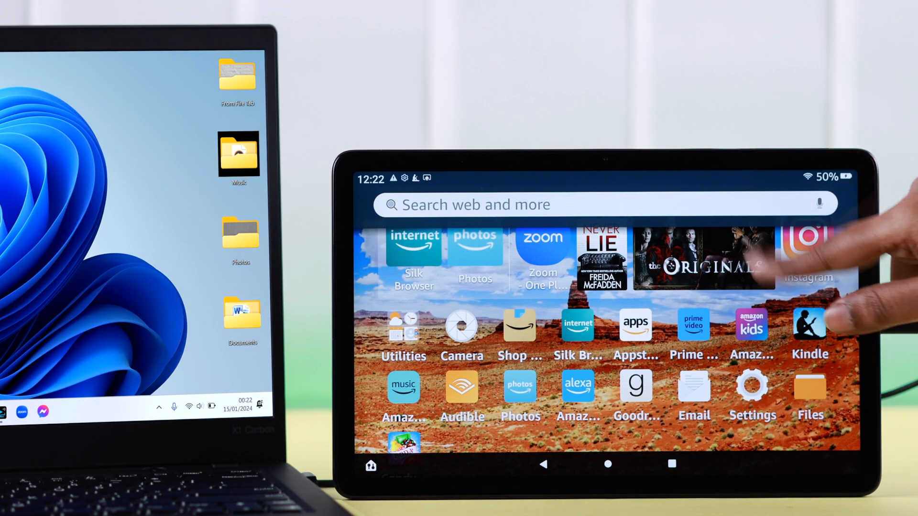
left_click(696, 376)
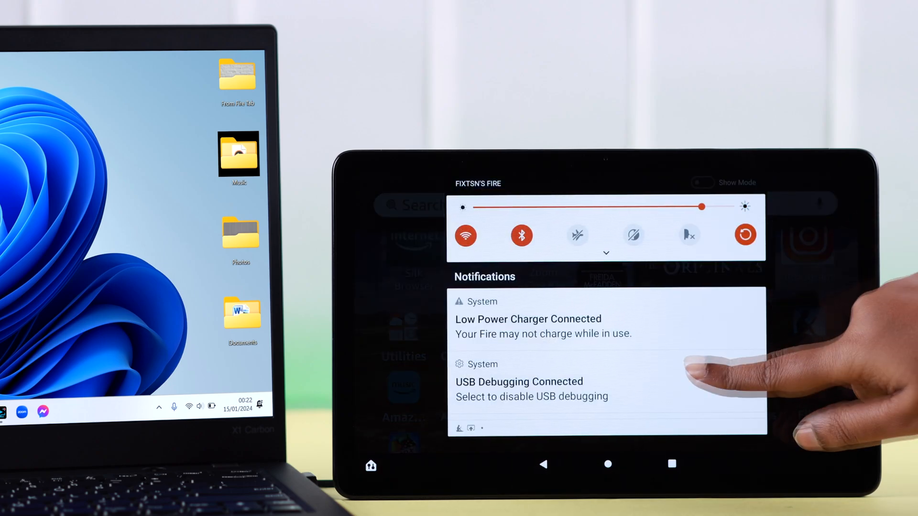
scroll(821, 315, "down", 5)
scroll(821, 316, "down", 5)
left_click(838, 339)
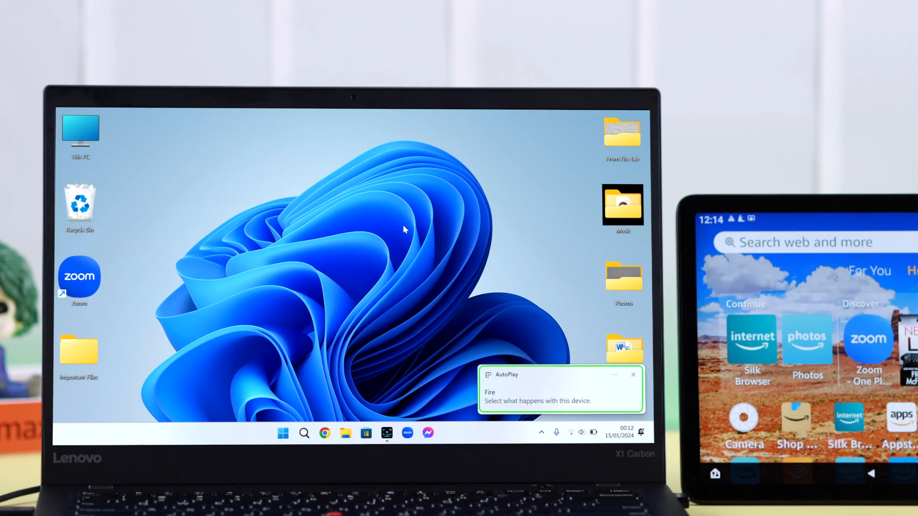
- Browse into the Fire tablet entry now listed in This PC
double_click(80, 135)
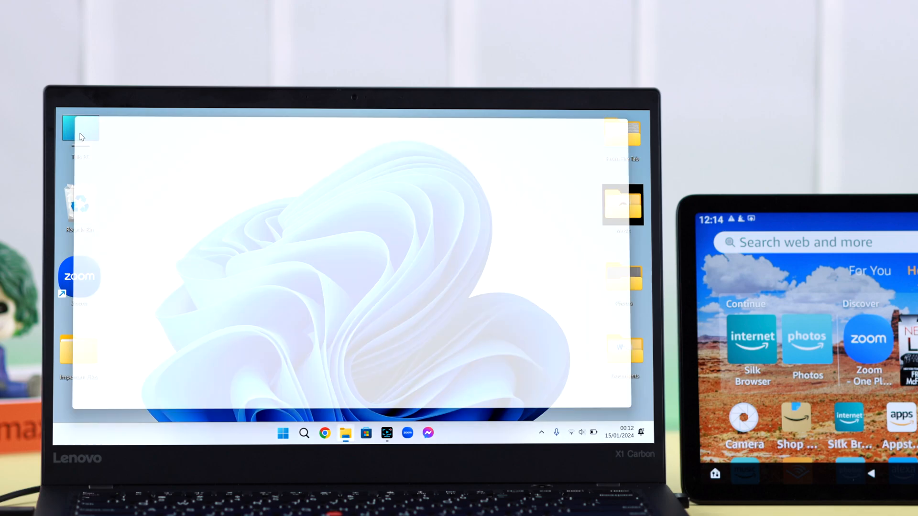
double_click(156, 206)
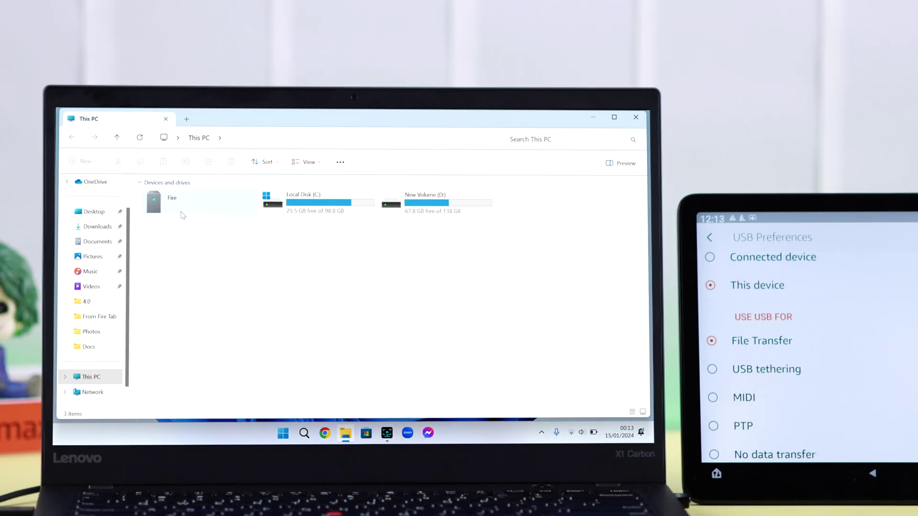
left_click(181, 212)
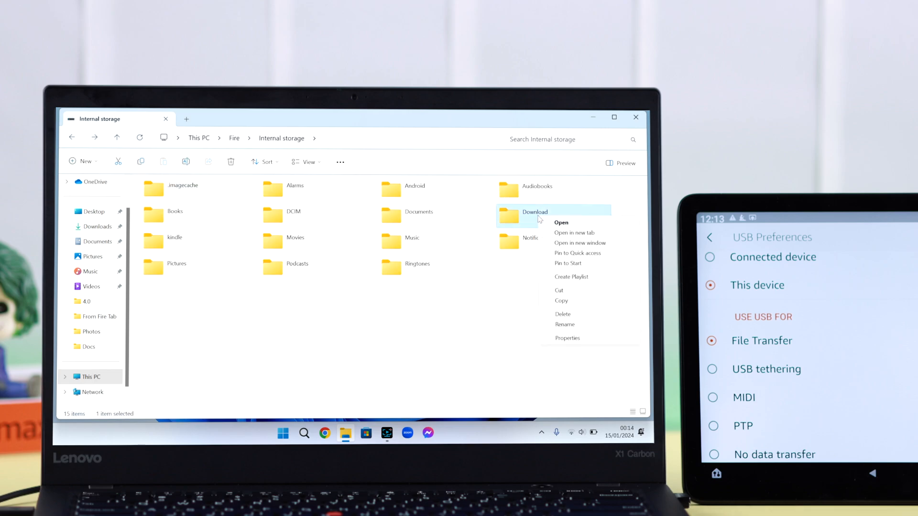
- Paste the cut Download folder from the tablet's internal storage onto the desktop
left_click(596, 118)
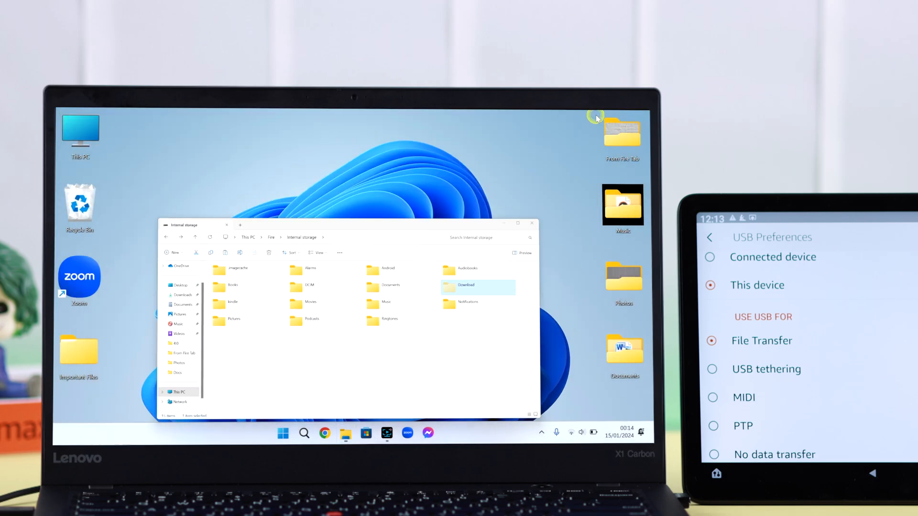
right_click(374, 189)
left_click(390, 199)
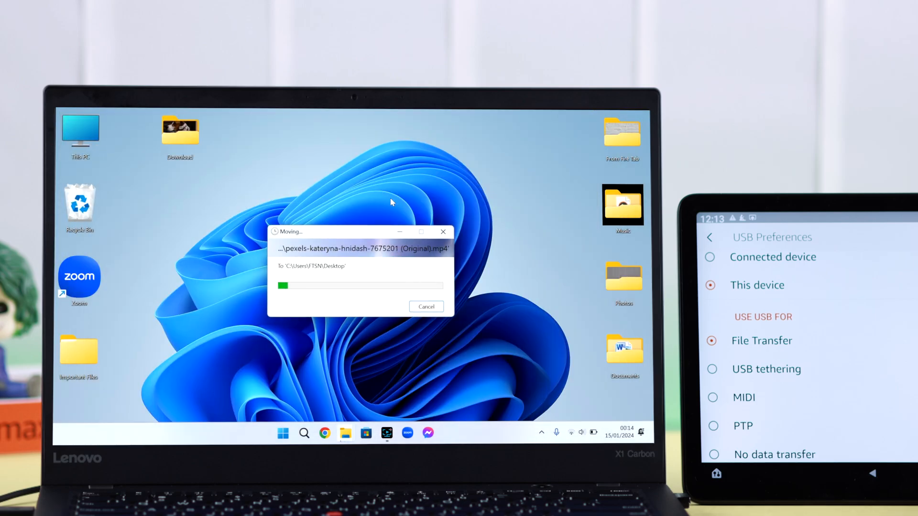